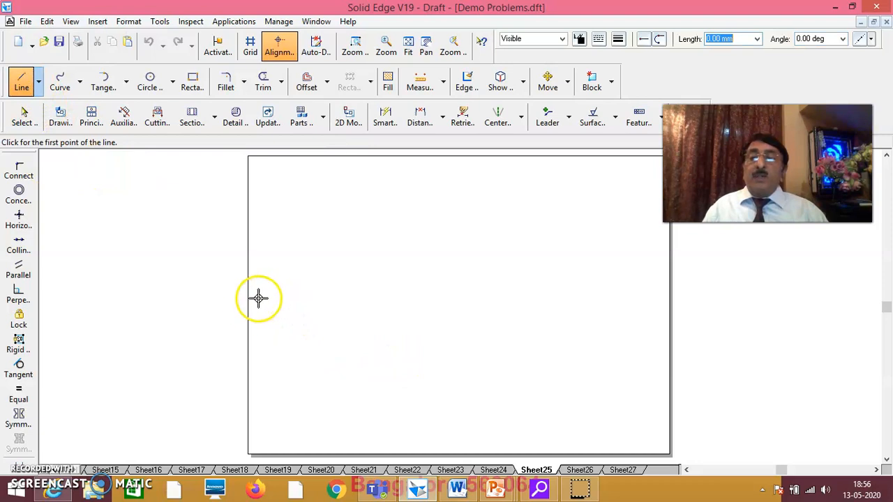
# Step: Draw a horizontal reference line across the sheet
pyautogui.click(258, 298)
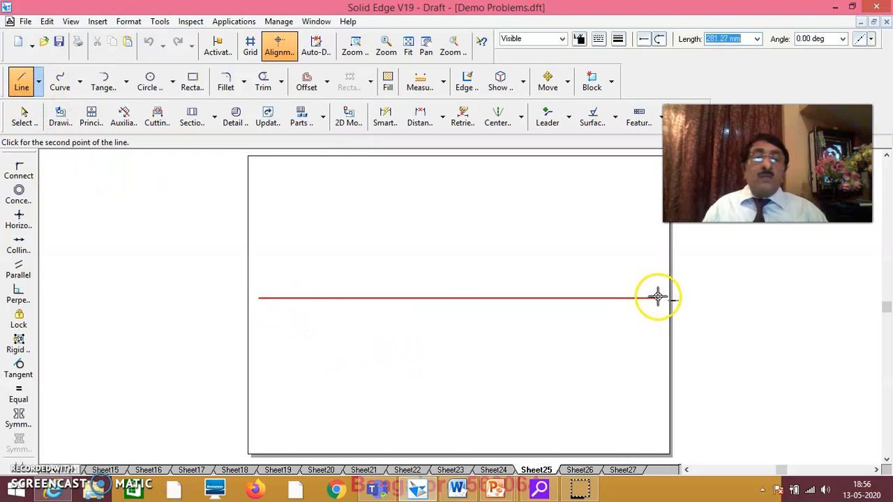
pyautogui.click(657, 298)
pyautogui.rightClick(630, 265)
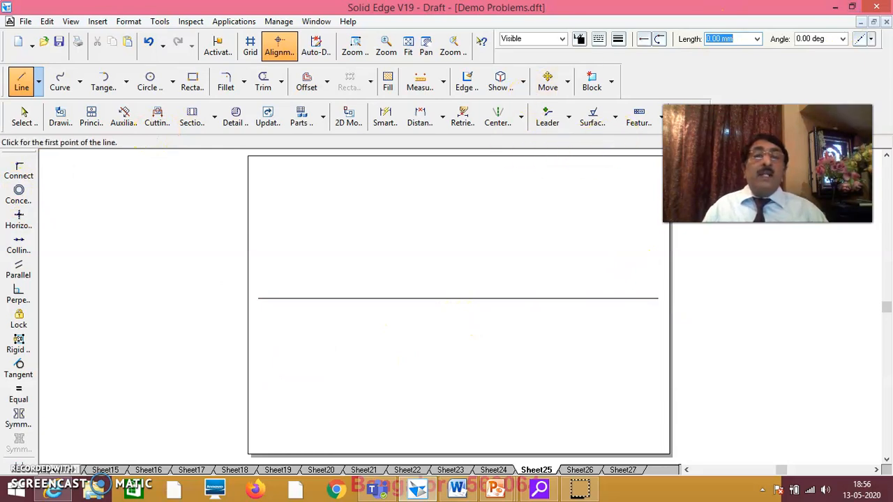
# Step: Add text labels x, Y, VP and HP below the line
pyautogui.click(682, 117)
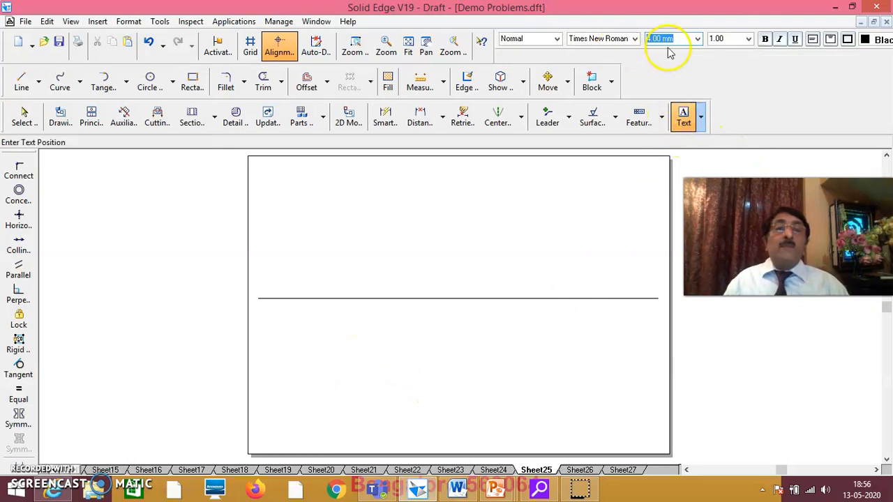
pyautogui.click(542, 364)
pyautogui.write('x')
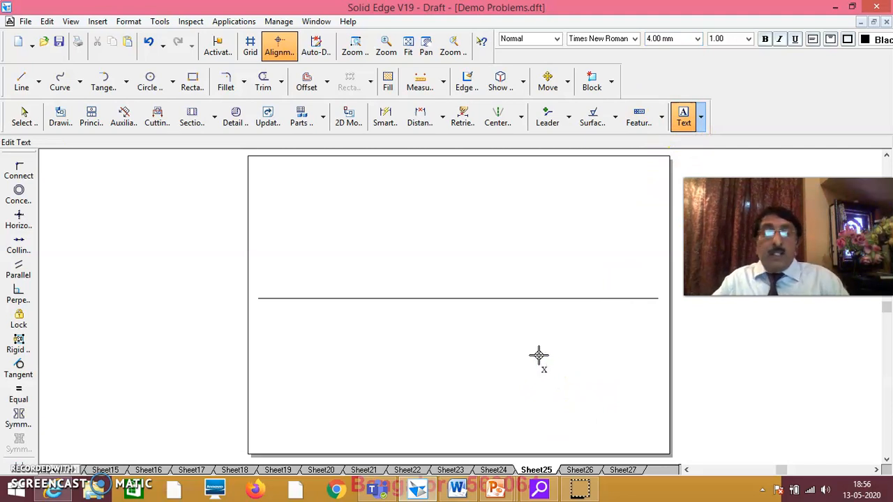
pyautogui.click(601, 369)
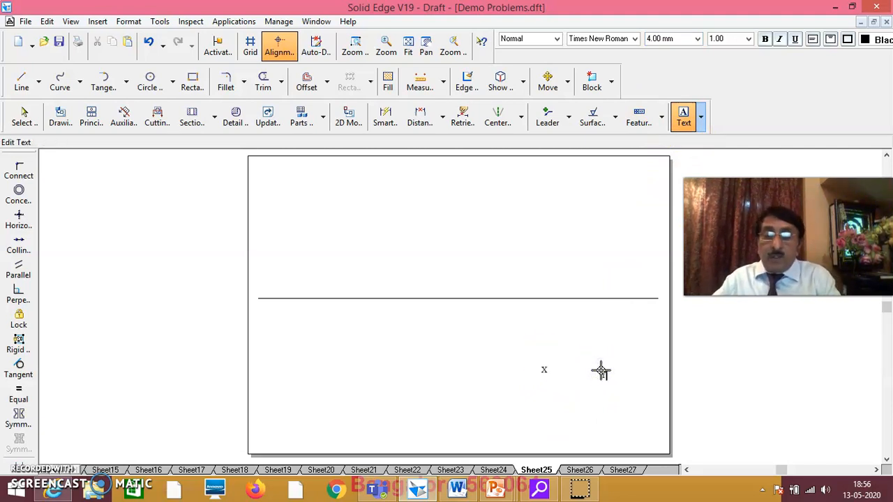
pyautogui.write('Y')
pyautogui.click(507, 401)
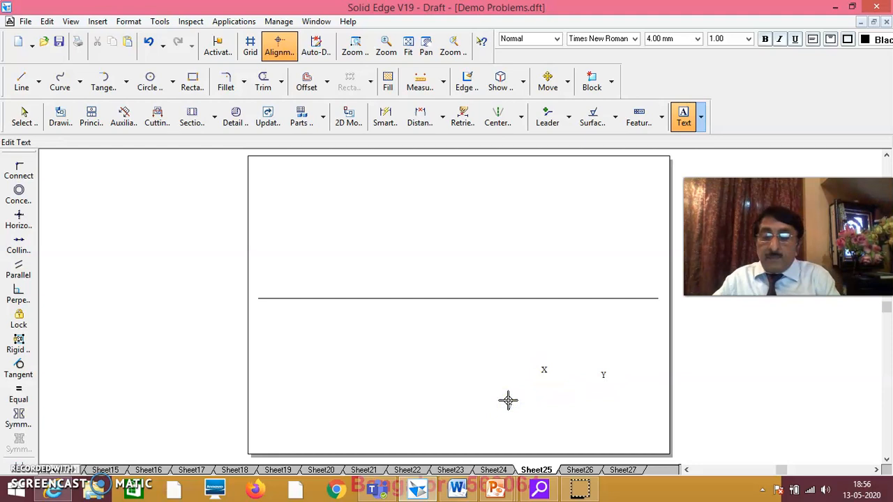
pyautogui.write('VP')
pyautogui.click(550, 415)
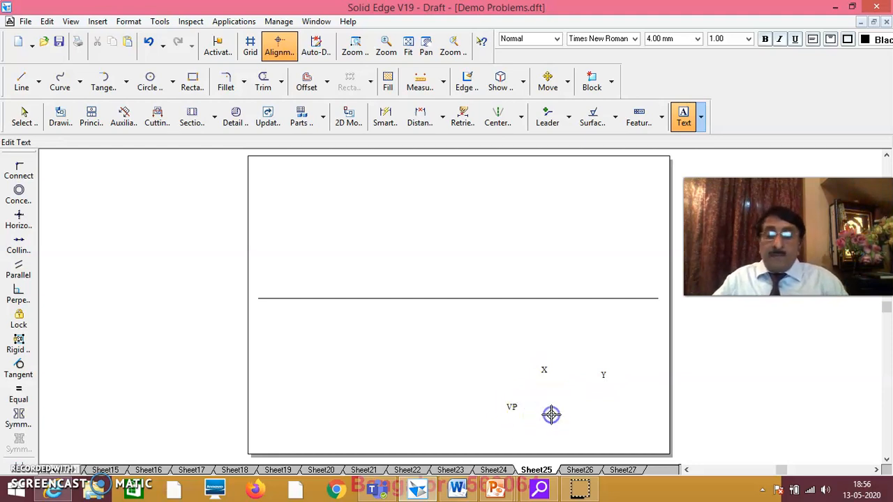
pyautogui.write('HP')
pyautogui.click(24, 118)
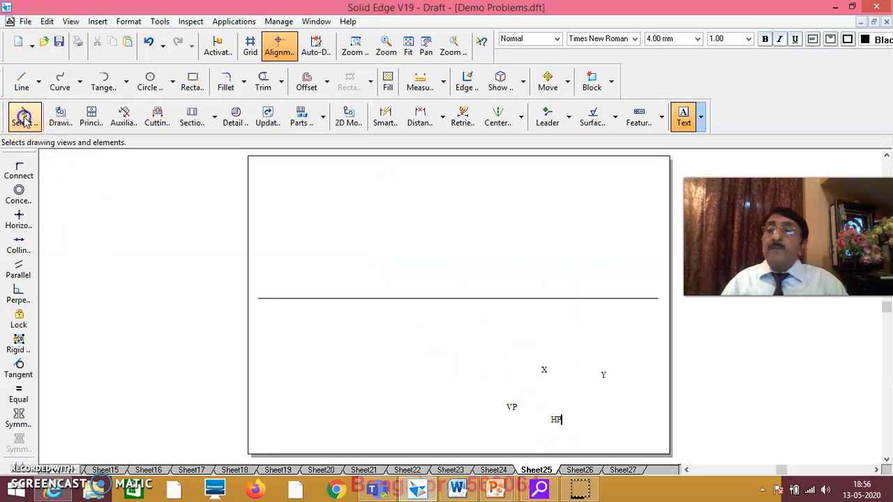
# Step: Move X and Y to the line's ends, VP above and HP below near X
pyautogui.click(24, 118)
pyautogui.click(542, 375)
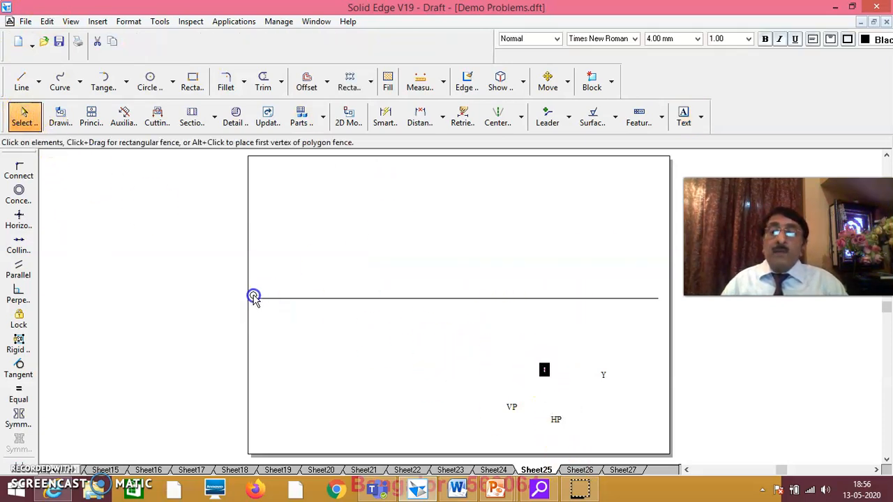
pyautogui.moveTo(258, 299); pyautogui.dragTo(256, 298)
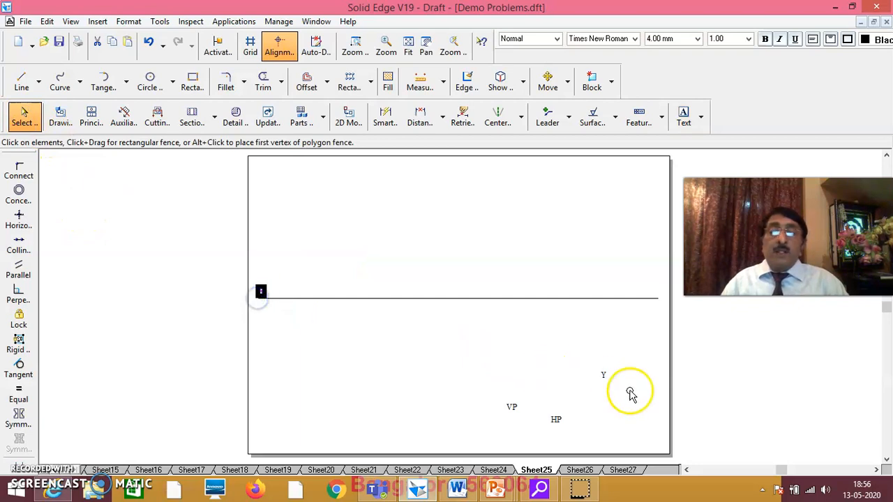
pyautogui.moveTo(605, 382); pyautogui.dragTo(655, 302)
pyautogui.moveTo(514, 413); pyautogui.dragTo(279, 298)
pyautogui.moveTo(556, 419); pyautogui.dragTo(281, 309)
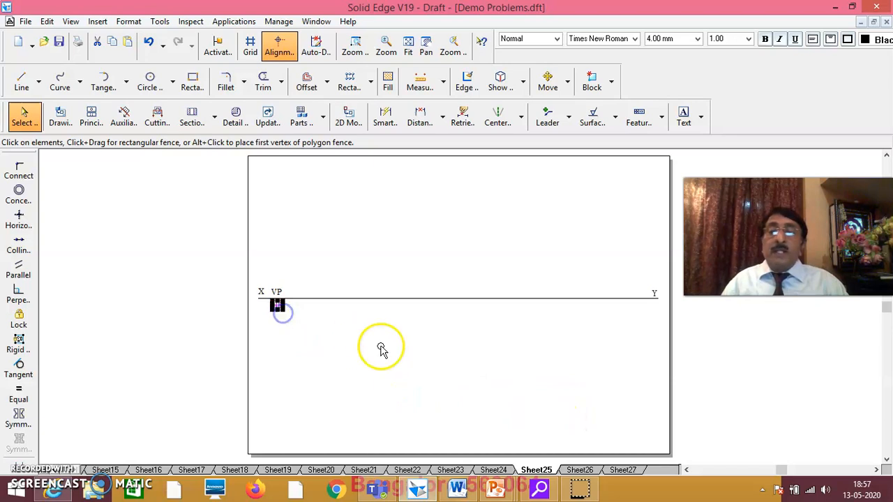
pyautogui.click(380, 345)
pyautogui.click(496, 472)
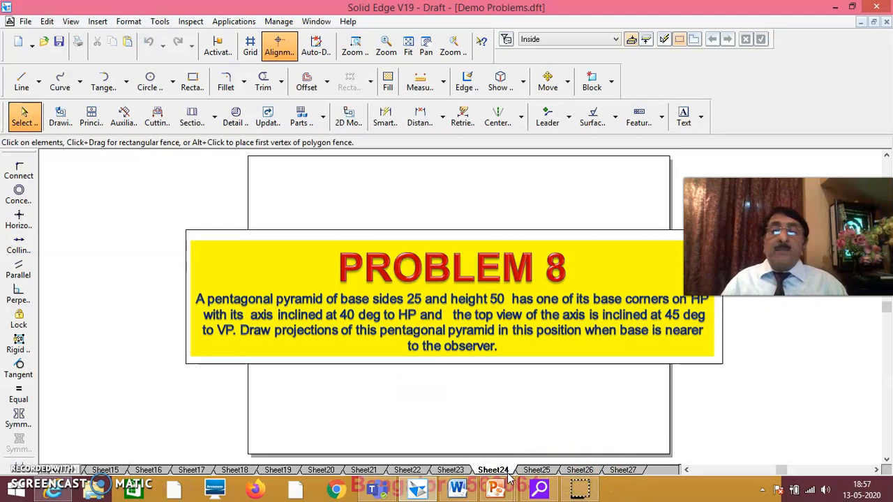
pyautogui.click(539, 471)
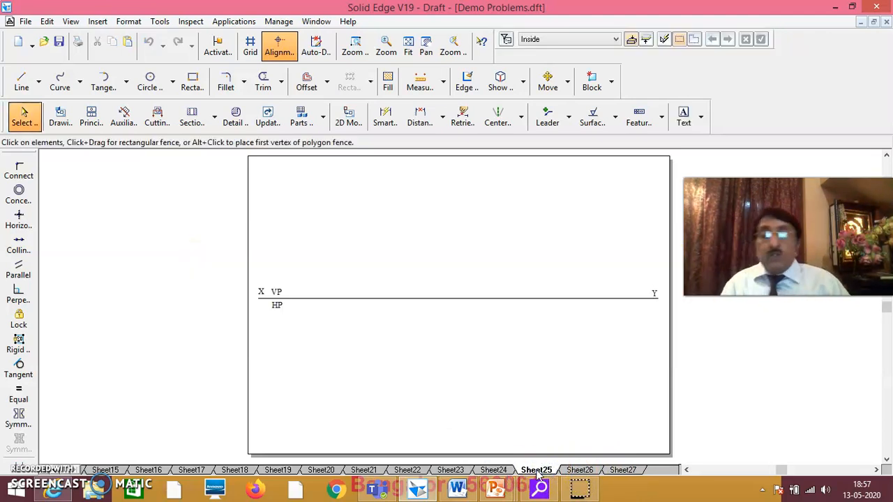
# Step: Draw the pentagon's vertical left side and a 25 mm lower side at -18°
pyautogui.click(21, 82)
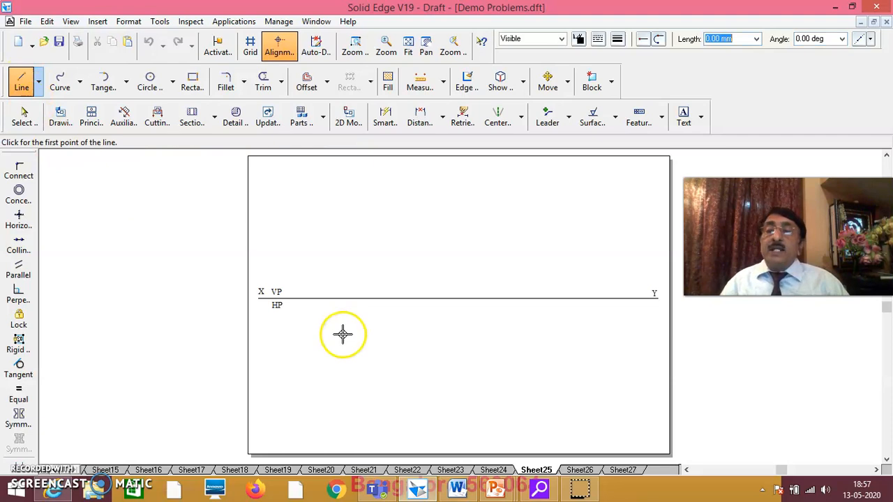
pyautogui.click(307, 335)
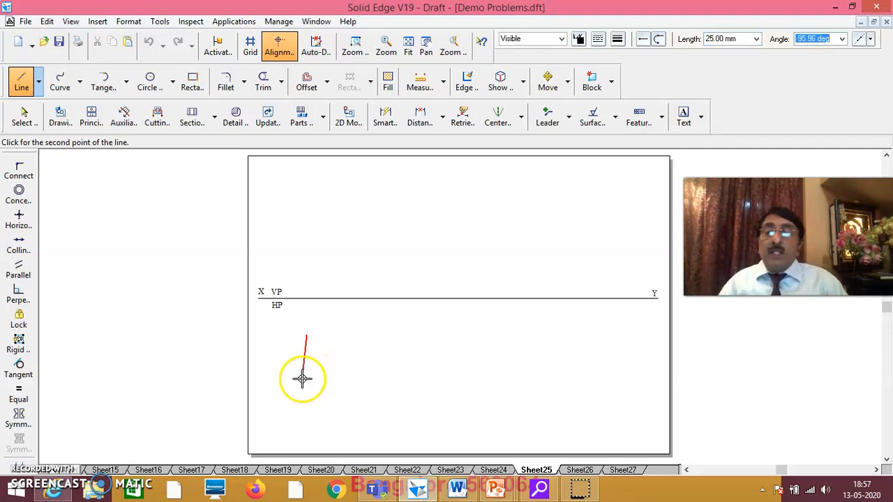
pyautogui.click(305, 380)
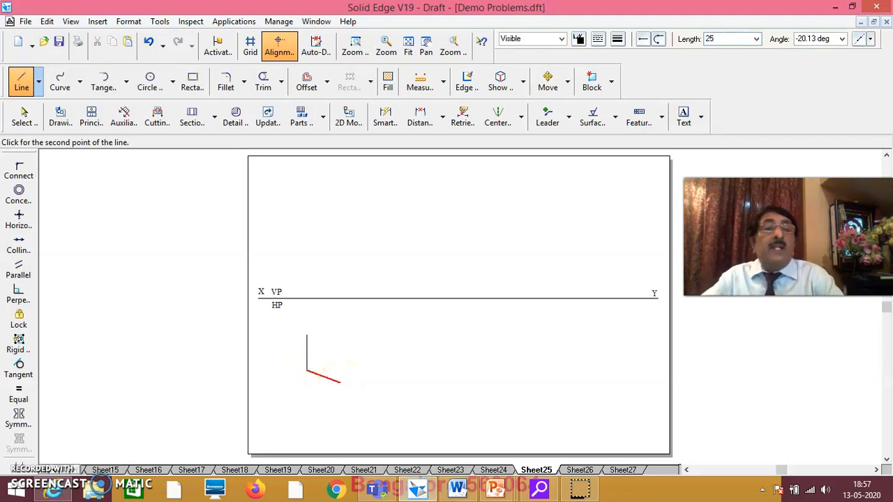
pyautogui.press('Tab')
pyautogui.write('-1')
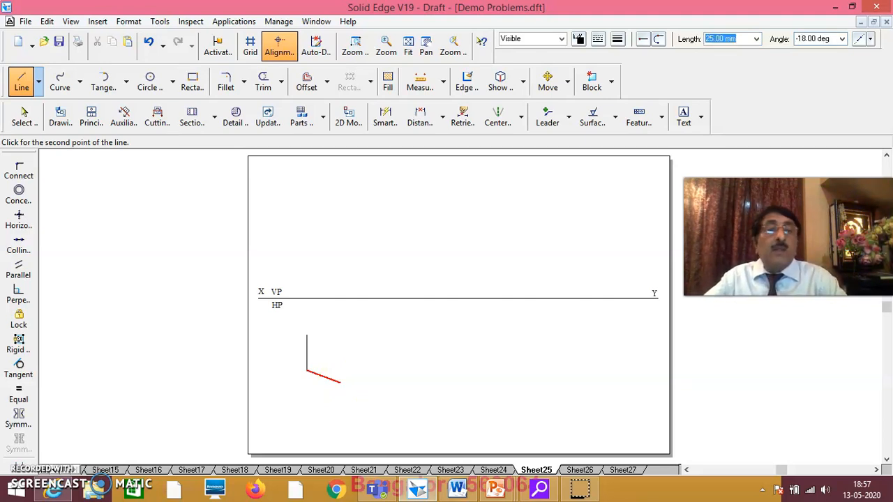
pyautogui.click(368, 361)
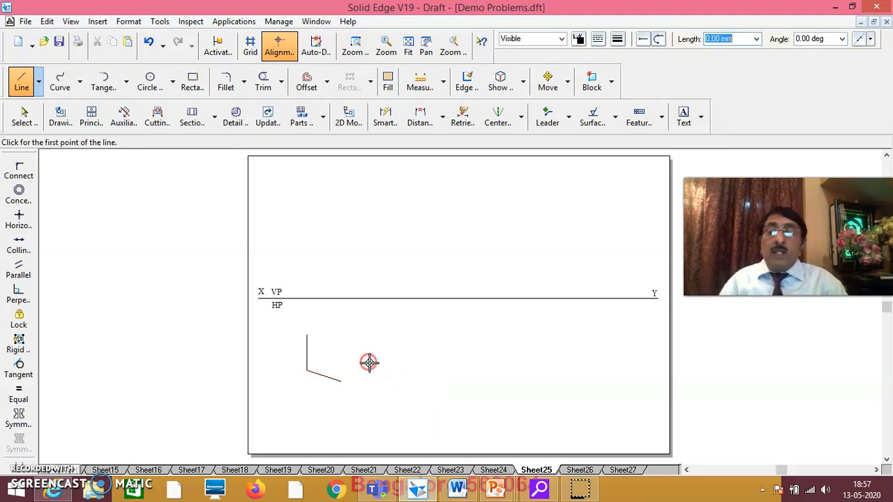
# Step: Draw the upper-left and upper-right 25 mm sides at -54° to close the pentagon
pyautogui.click(307, 336)
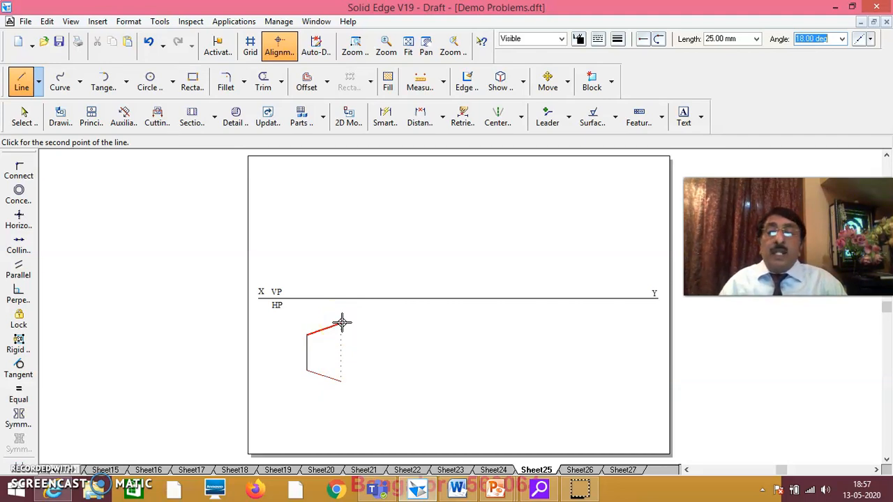
pyautogui.click(341, 323)
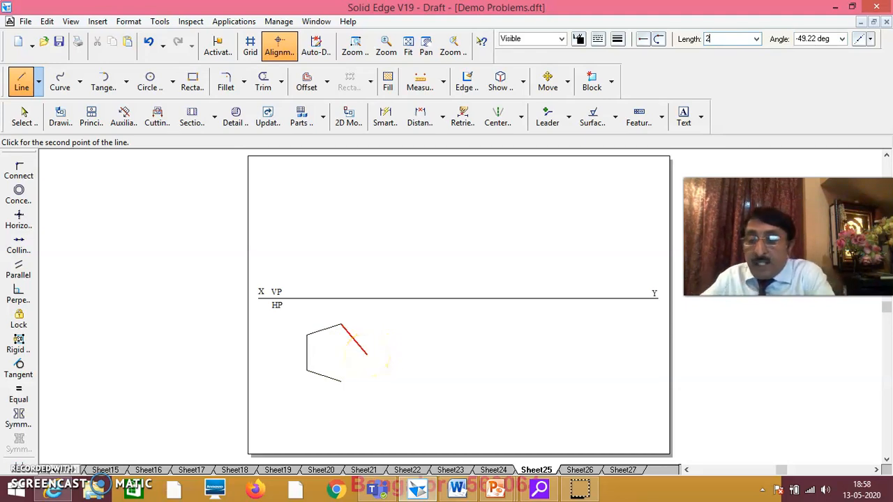
pyautogui.press('Tab')
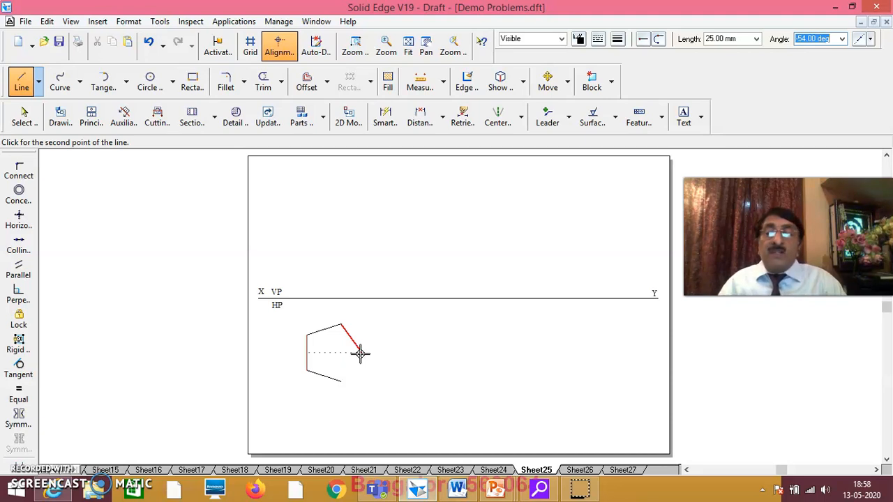
pyautogui.click(359, 354)
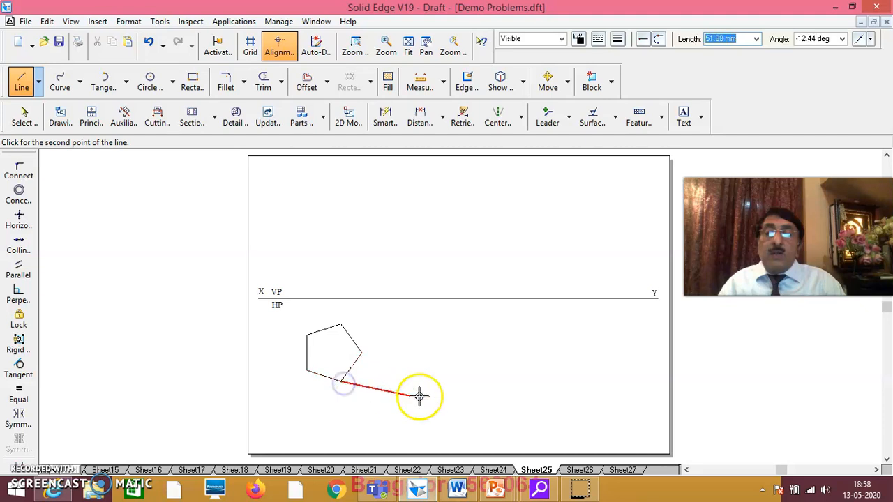
pyautogui.rightClick(448, 345)
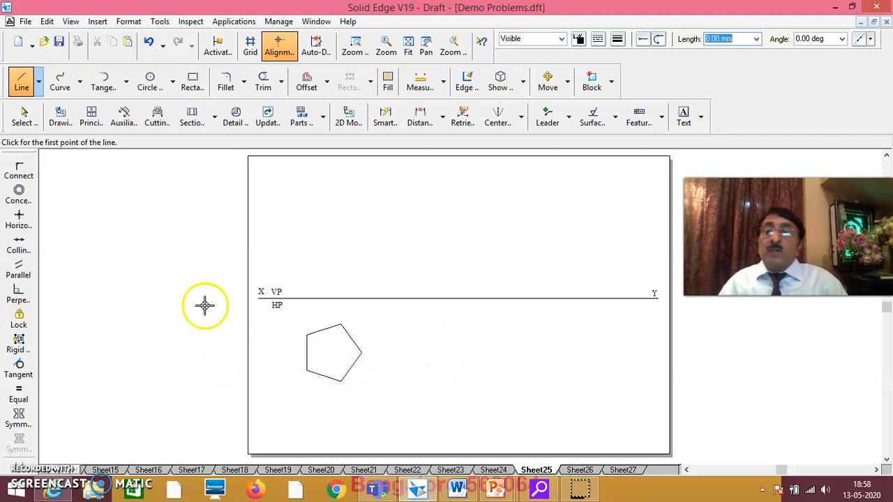
pyautogui.click(24, 117)
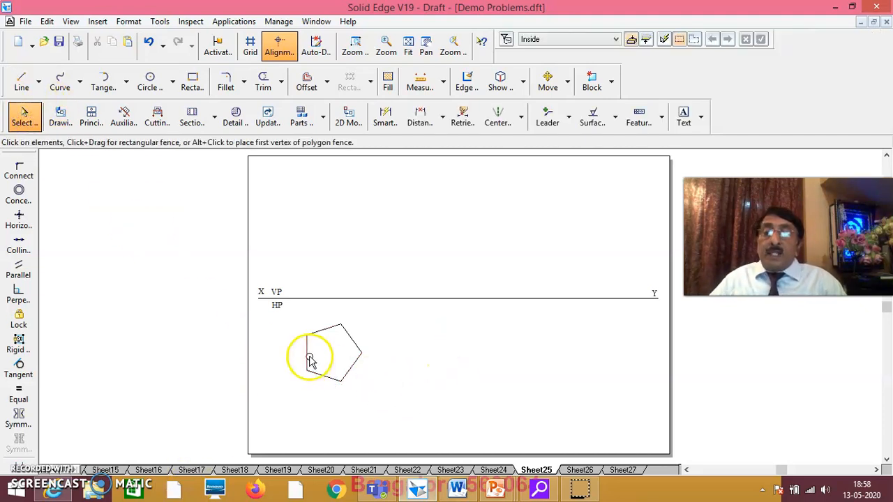
# Step: Give all pentagon edges a thicker line width
pyautogui.click(308, 359)
pyautogui.keyDown('ctrl'); pyautogui.click(325, 328); pyautogui.keyUp('ctrl')
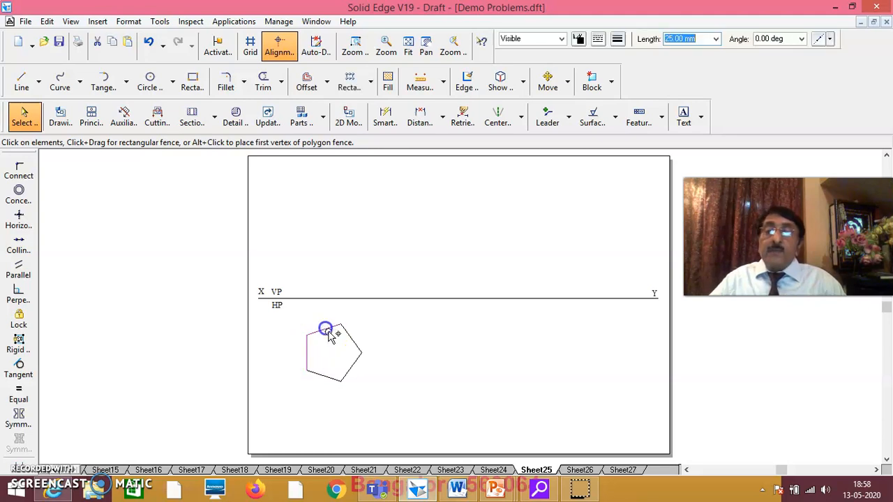
pyautogui.keyDown('ctrl'); pyautogui.click(351, 338); pyautogui.keyUp('ctrl')
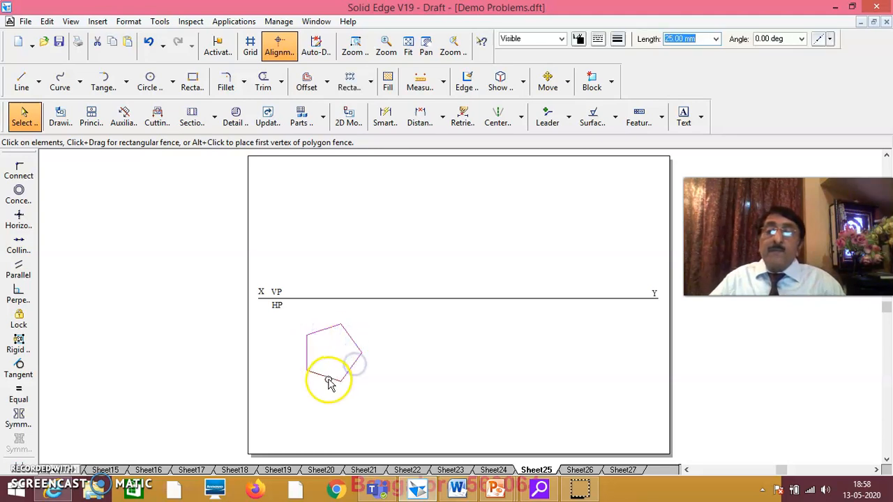
pyautogui.keyDown('ctrl'); pyautogui.click(326, 378); pyautogui.keyUp('ctrl')
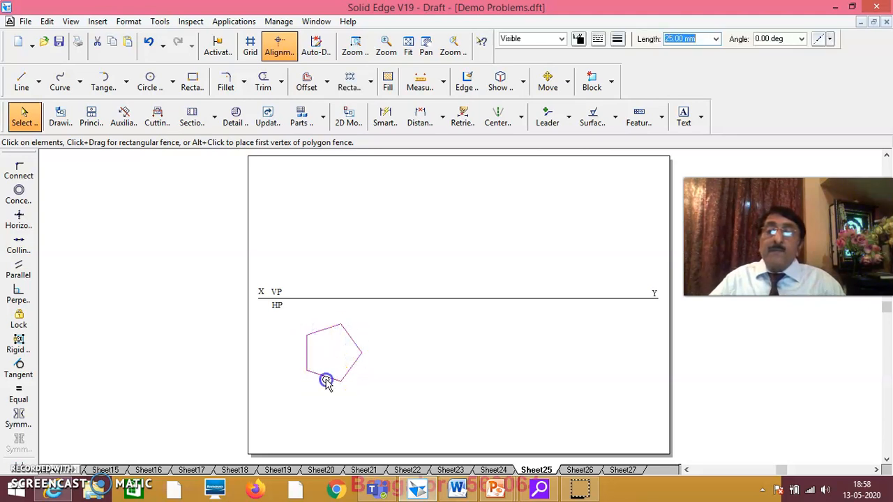
pyautogui.click(617, 39)
pyautogui.click(622, 95)
pyautogui.click(552, 352)
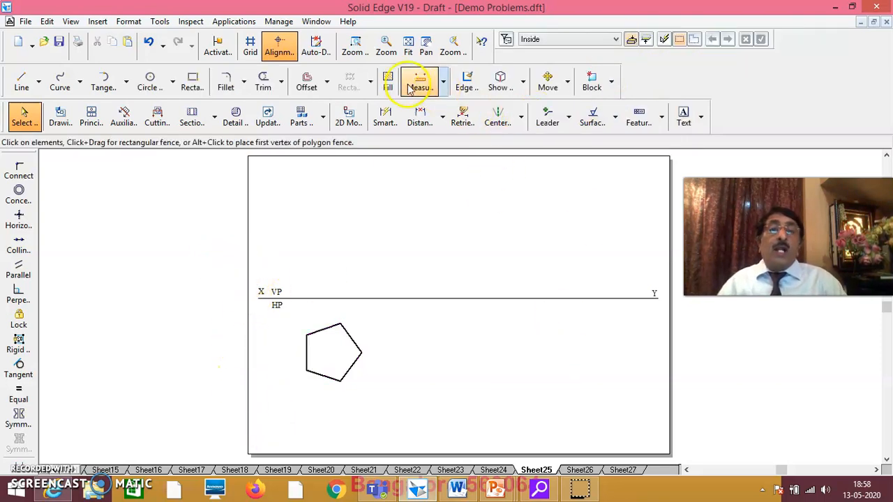
# Step: Zoom into the area around the XY line and pentagon
pyautogui.click(355, 48)
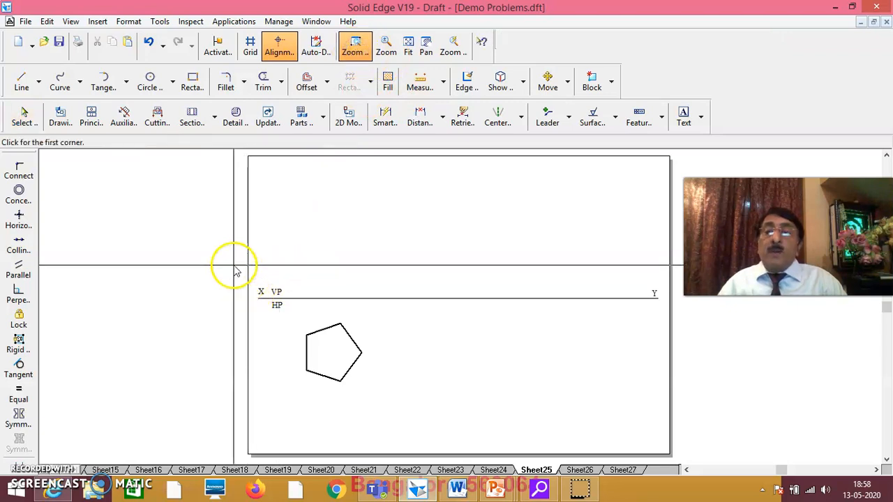
pyautogui.click(229, 225)
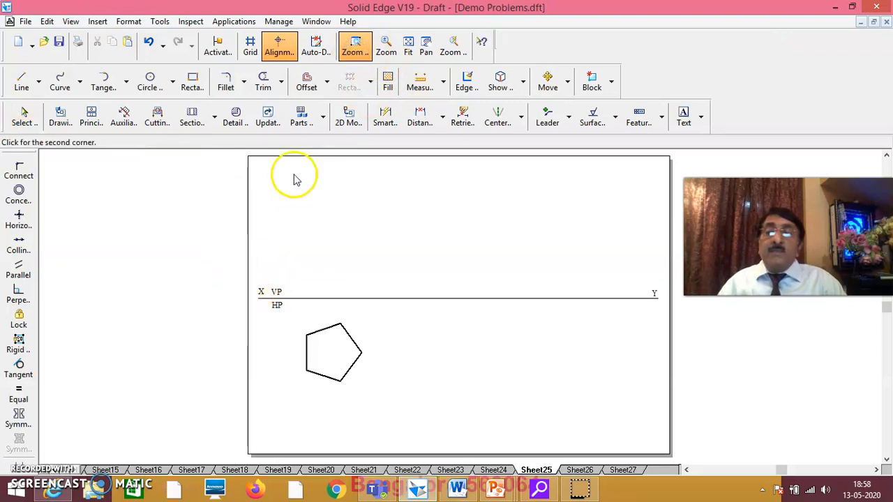
pyautogui.press('Escape')
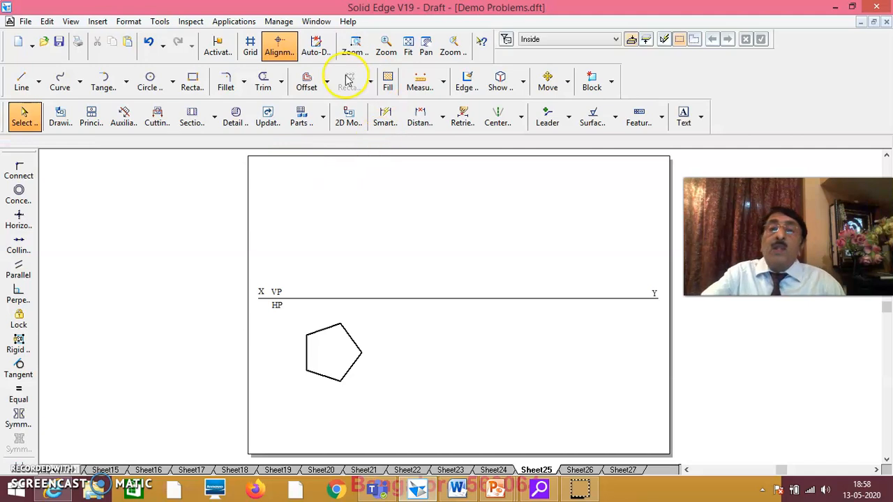
pyautogui.click(355, 49)
pyautogui.moveTo(225, 222)
pyautogui.mouseDown()
pyautogui.moveTo(426, 423)
pyautogui.moveTo(541, 424)
pyautogui.mouseUp()
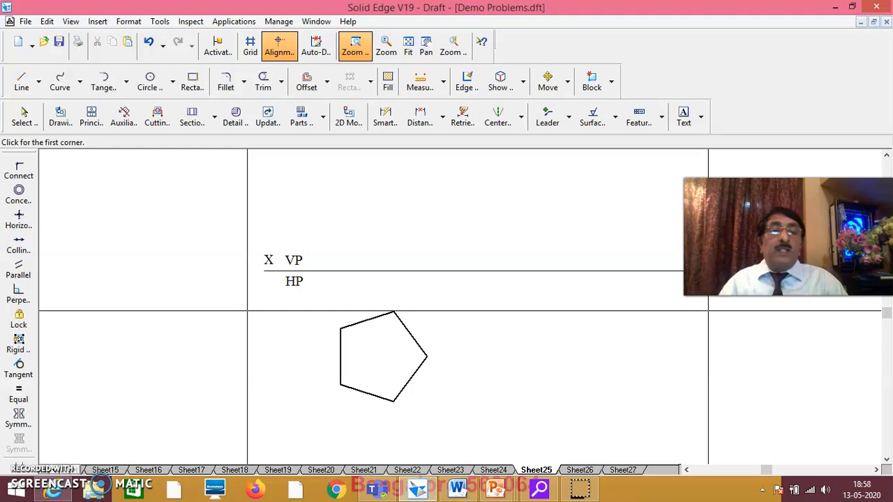
pyautogui.press('Escape')
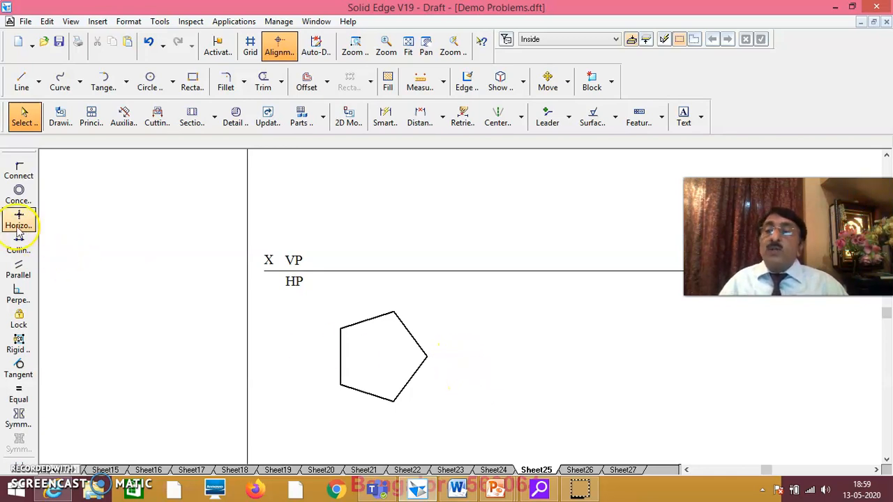
# Step: Draw 0.13 mm lines from left-edge midpoint to right vertex and lower-left edge to centre
pyautogui.click(21, 84)
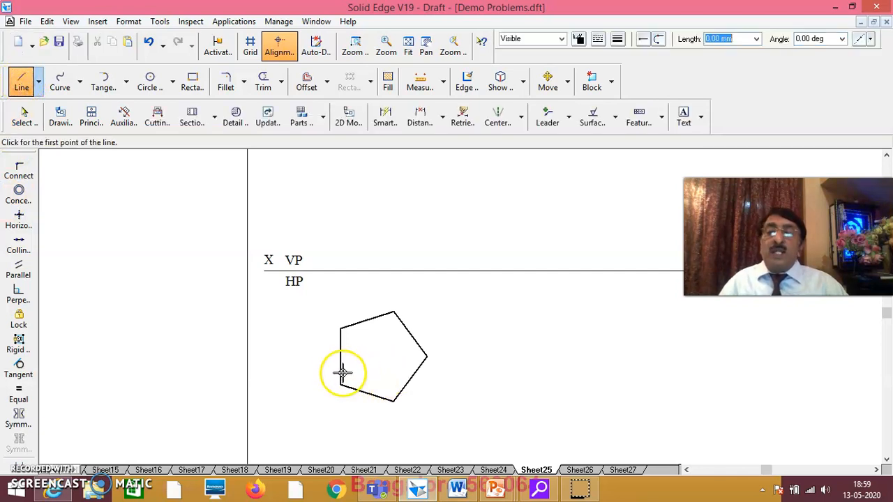
pyautogui.click(617, 39)
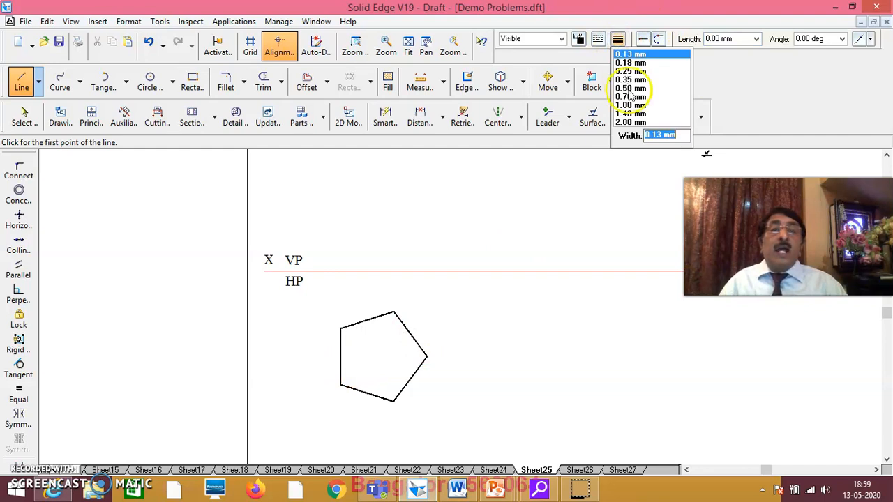
pyautogui.click(628, 55)
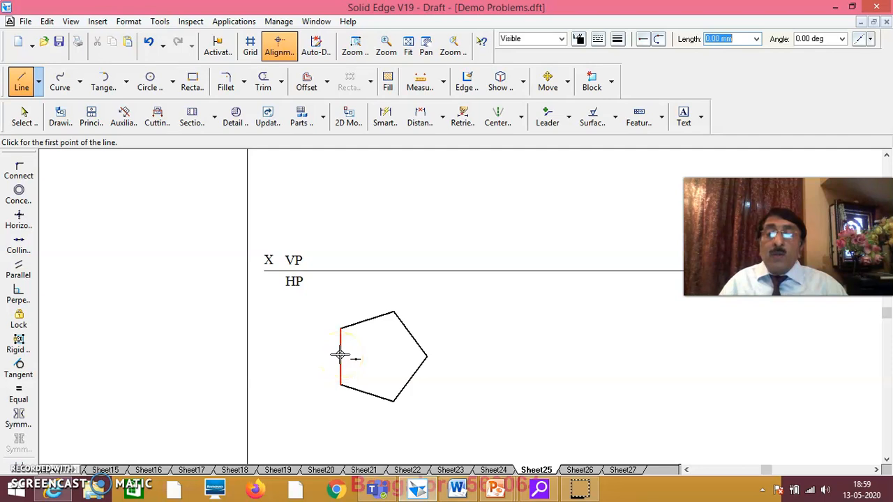
pyautogui.moveTo(341, 355); pyautogui.dragTo(427, 356)
pyautogui.rightClick(446, 339)
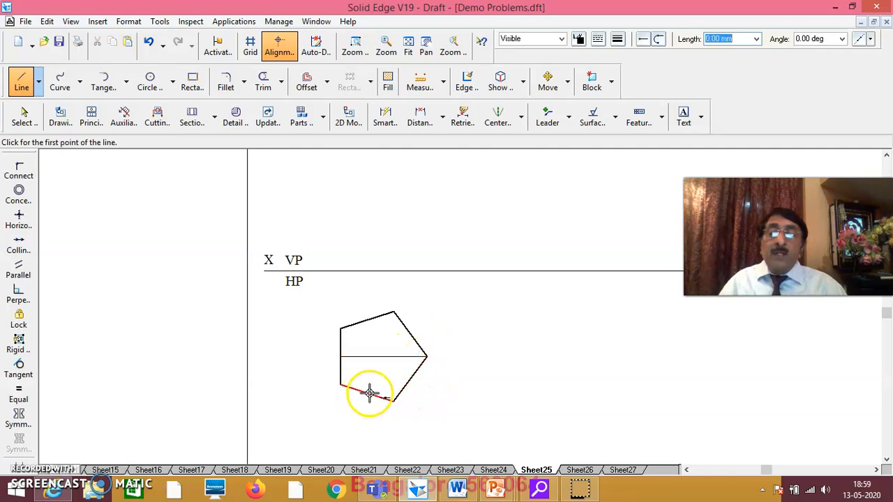
pyautogui.moveTo(365, 395); pyautogui.dragTo(377, 360)
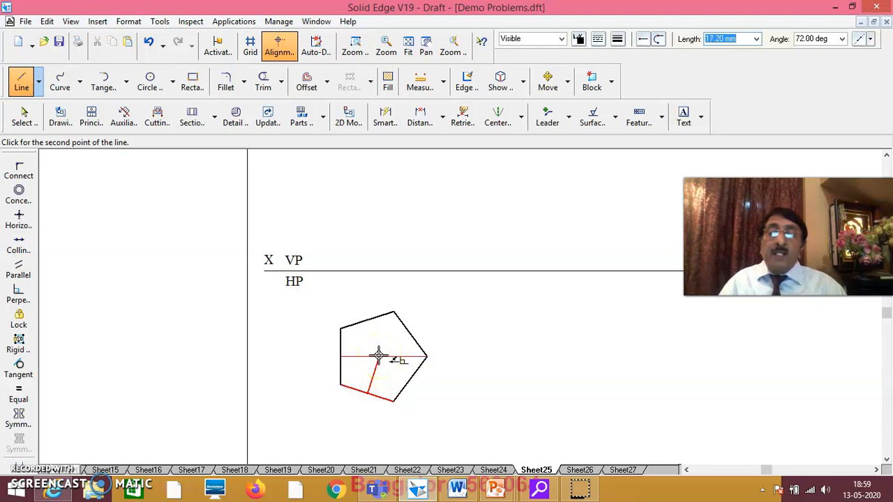
pyautogui.rightClick(381, 335)
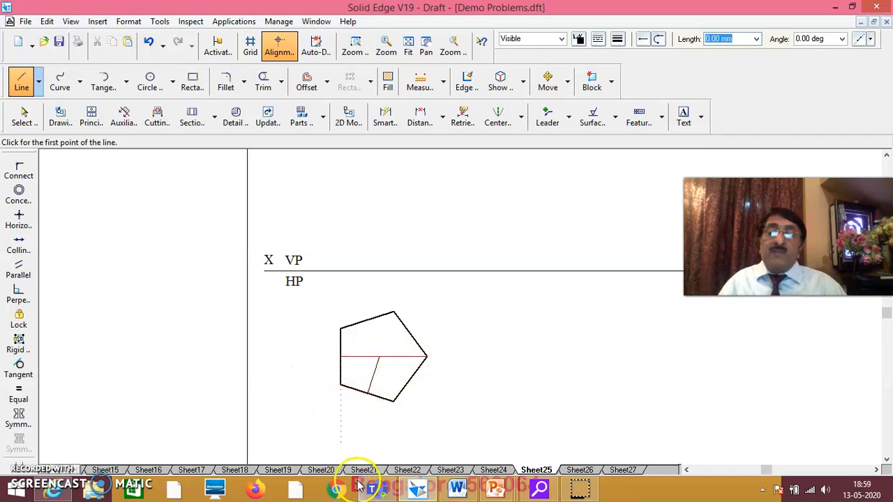
# Step: Cut the slanted line inside the pentagon
pyautogui.click(22, 122)
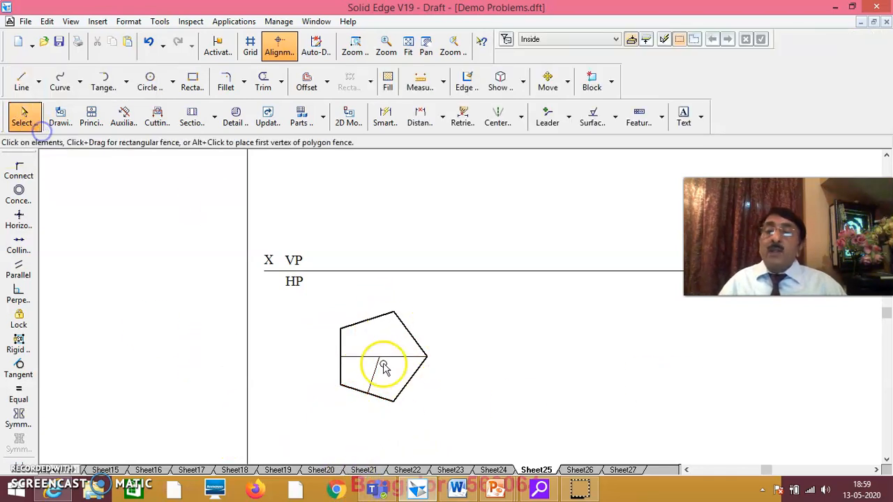
pyautogui.click(377, 371)
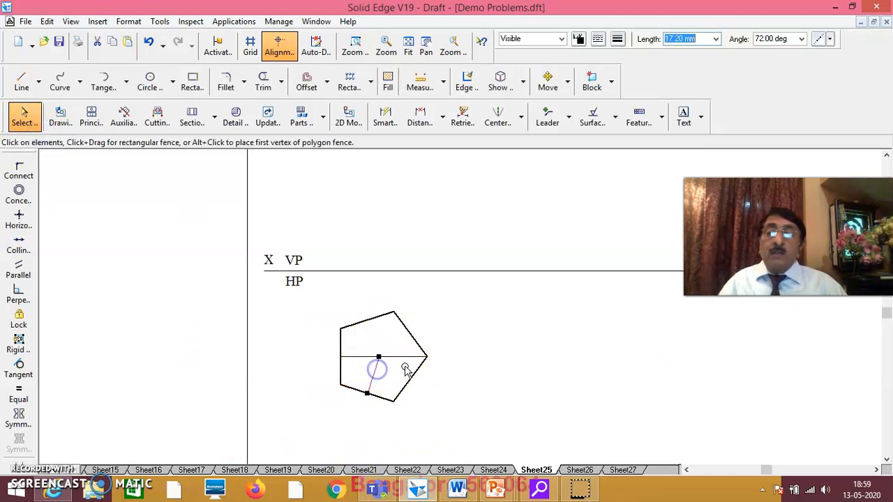
pyautogui.click(492, 387)
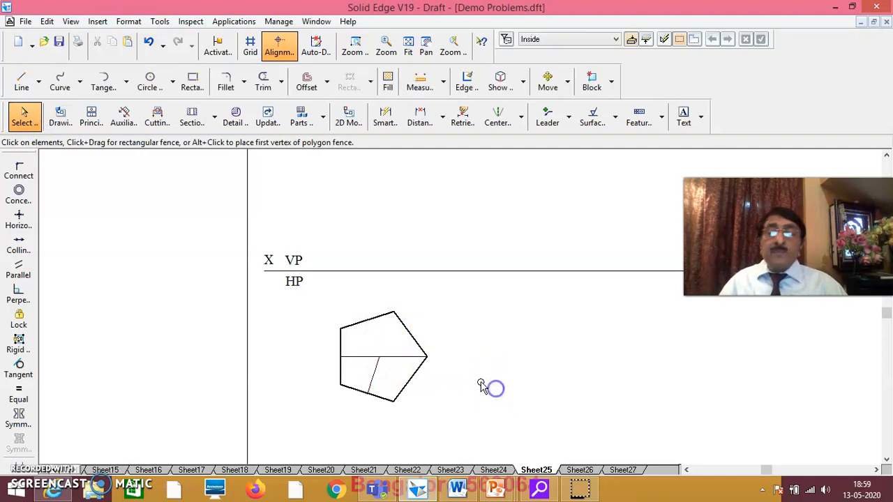
pyautogui.click(371, 373)
pyautogui.rightClick(373, 373)
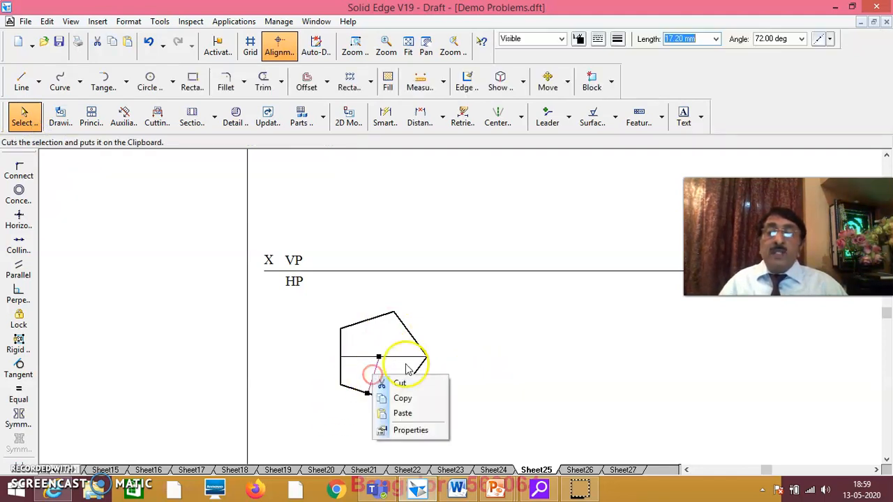
pyautogui.click(411, 384)
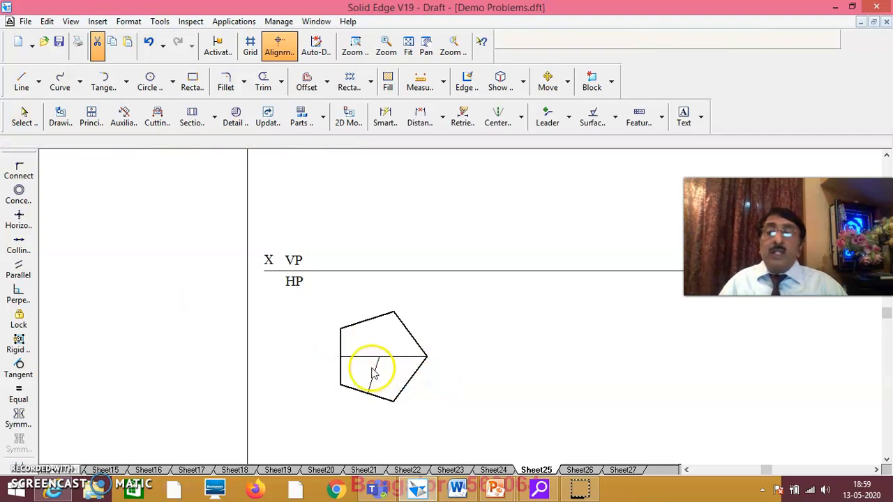
# Step: Draw a new line inside the pentagon, then undo it
pyautogui.click(21, 83)
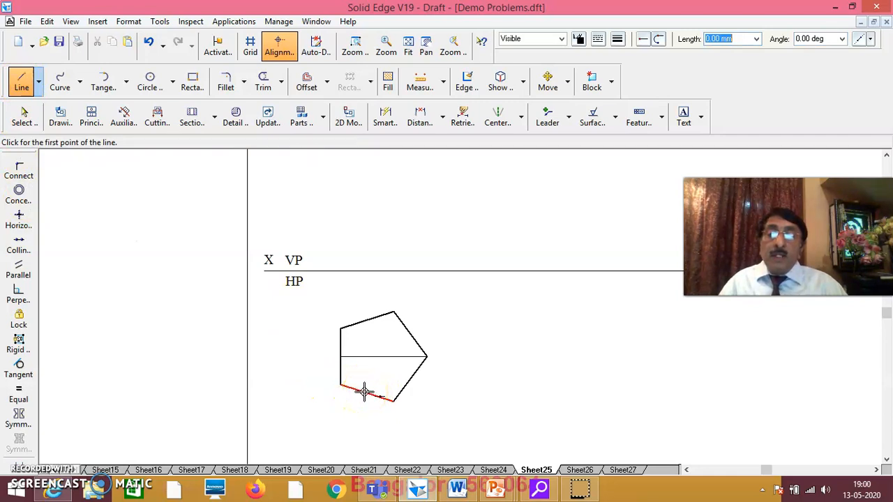
pyautogui.click(378, 369)
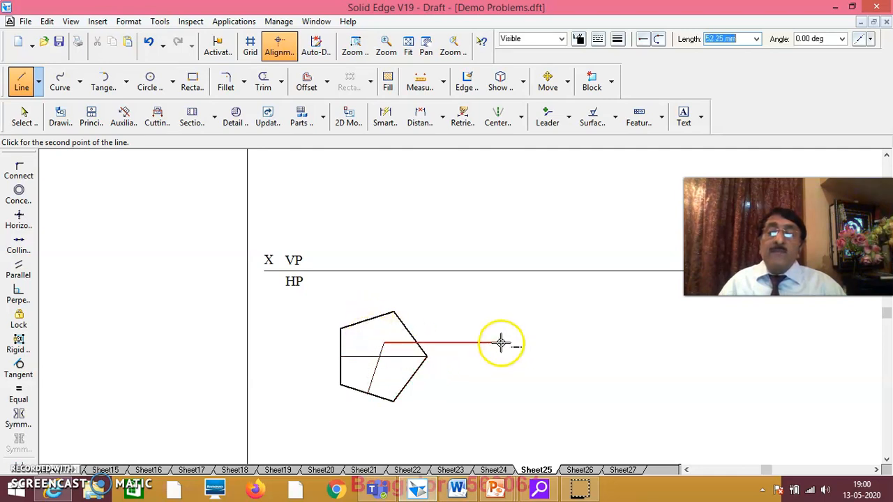
pyautogui.click(149, 46)
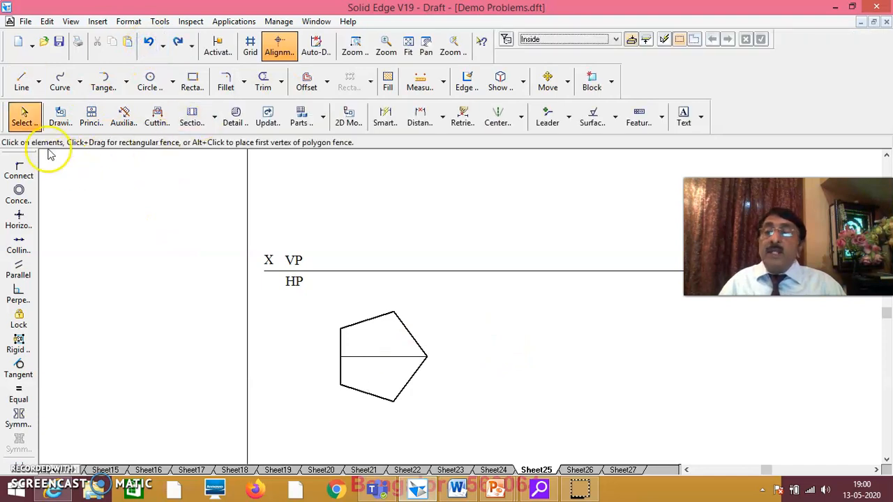
# Step: Draw a 72° line from the pentagon's lower-left edge up to its centre
pyautogui.click(23, 82)
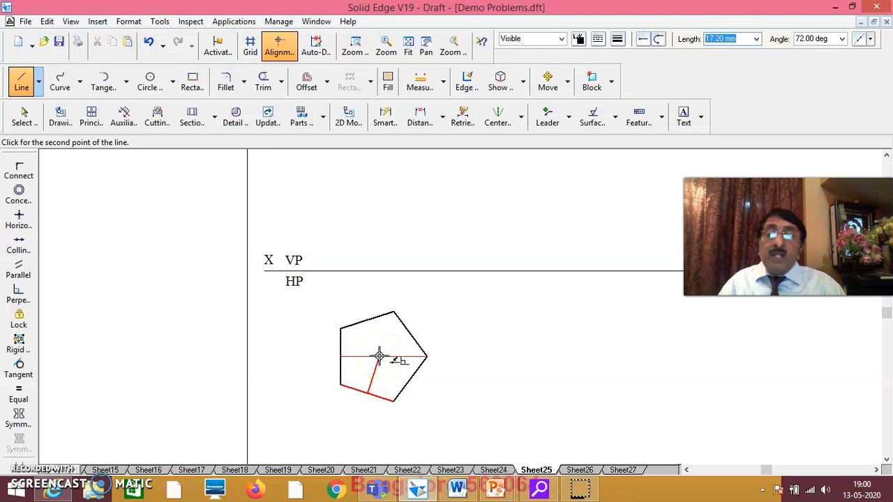
pyautogui.click(378, 356)
pyautogui.rightClick(480, 380)
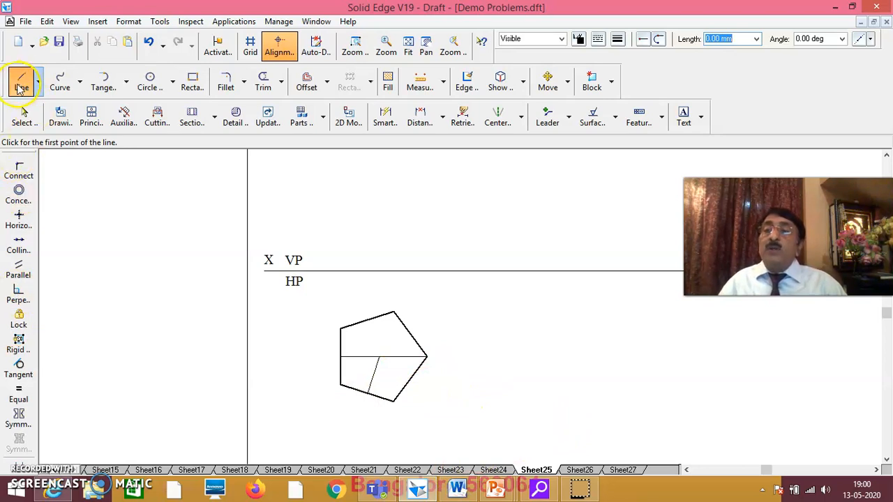
pyautogui.click(617, 38)
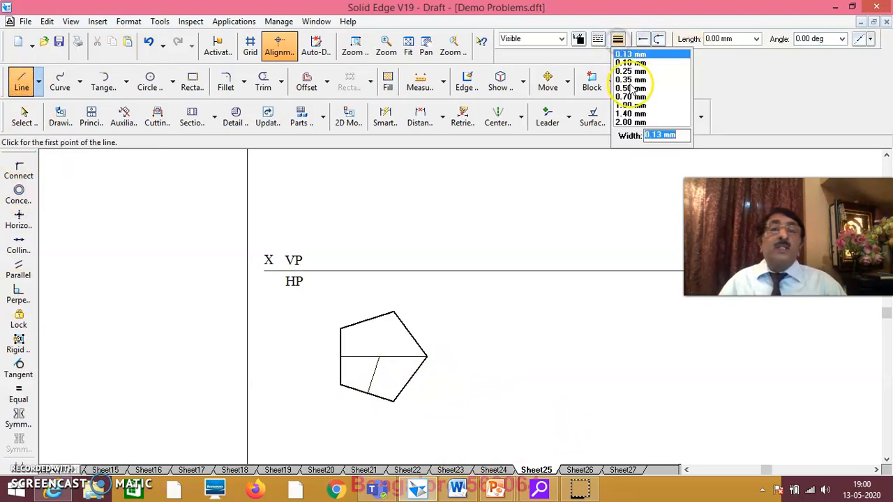
# Step: Draw 0.50 mm lines joining the centre to the top-left and bottom corners
pyautogui.click(630, 88)
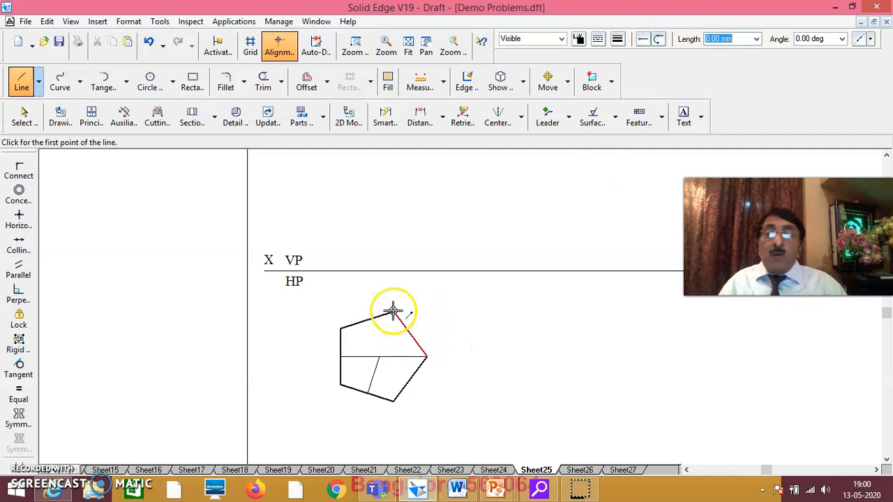
pyautogui.click(341, 327)
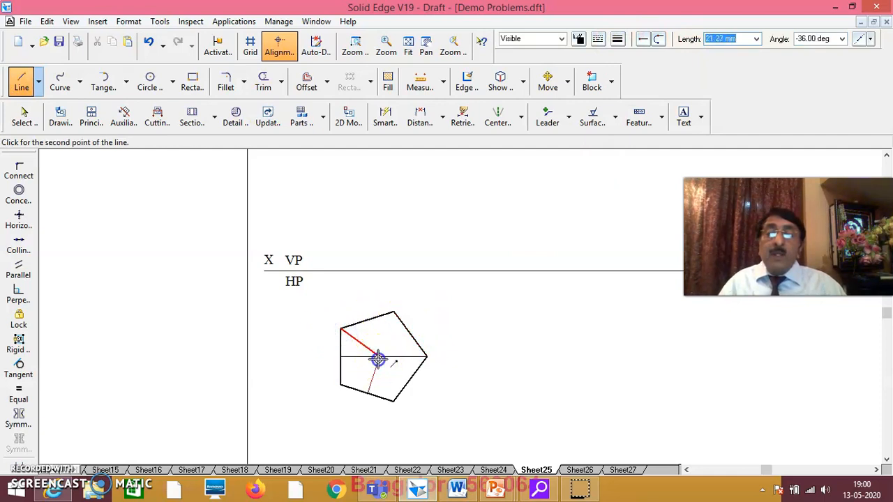
pyautogui.click(377, 357)
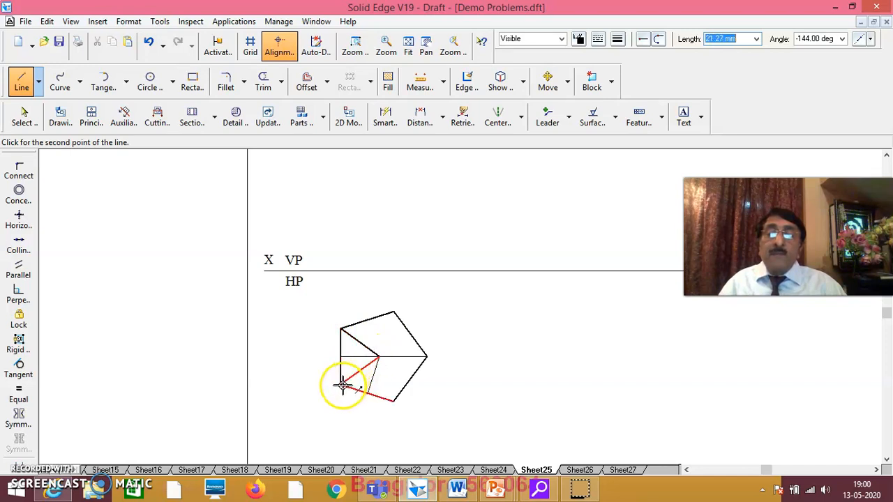
pyautogui.rightClick(482, 390)
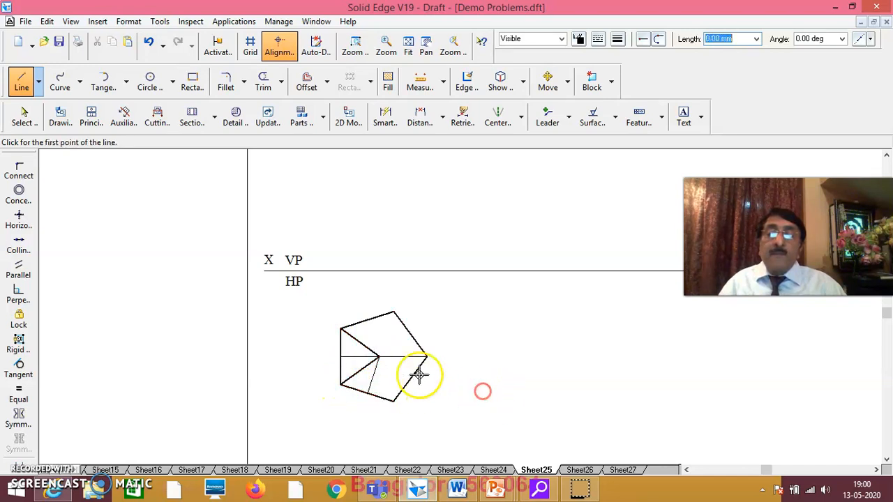
pyautogui.click(377, 357)
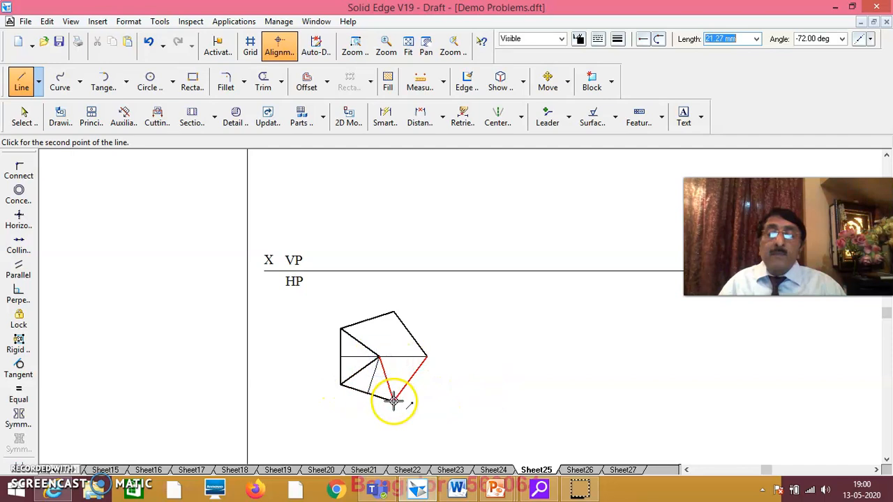
pyautogui.click(392, 401)
pyautogui.rightClick(446, 381)
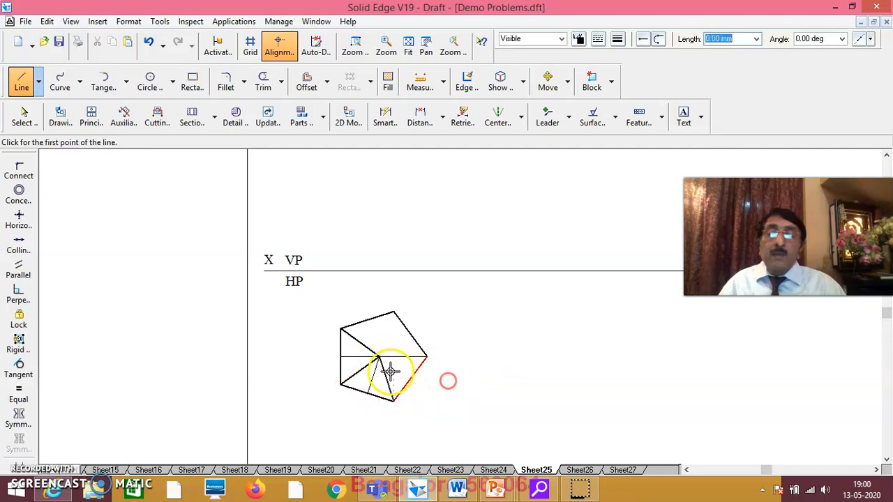
# Step: Add lines from the centre to the right and top corners
pyautogui.click(377, 357)
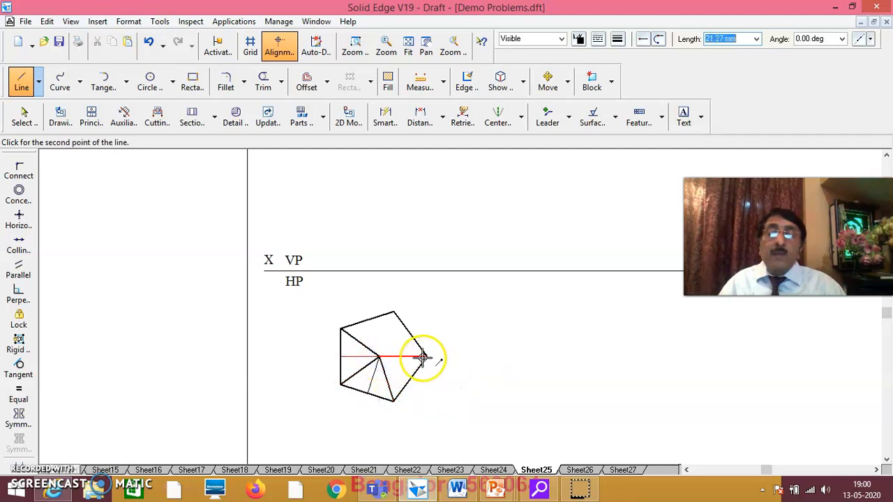
pyautogui.click(424, 357)
pyautogui.rightClick(454, 342)
pyautogui.click(393, 313)
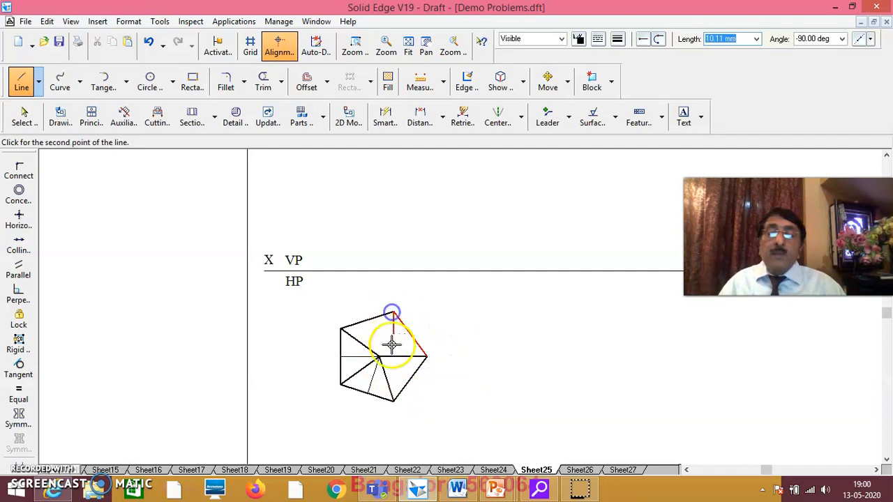
pyautogui.click(390, 356)
pyautogui.rightClick(481, 319)
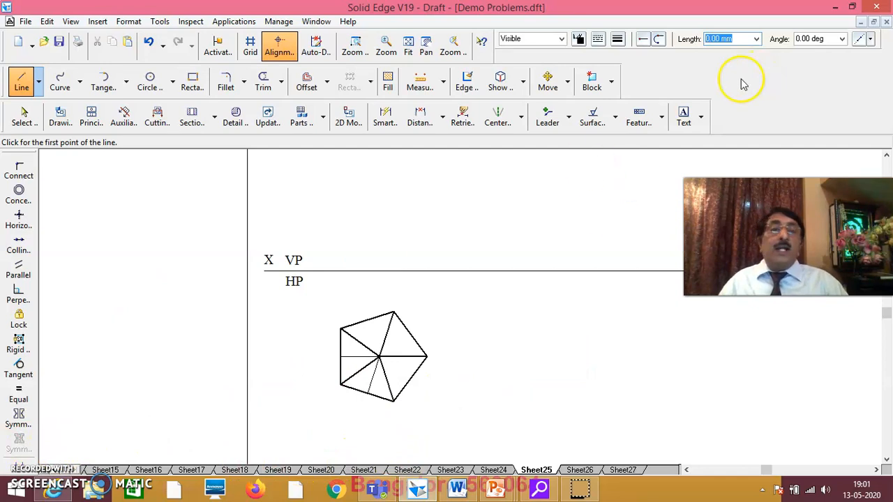
pyautogui.click(683, 118)
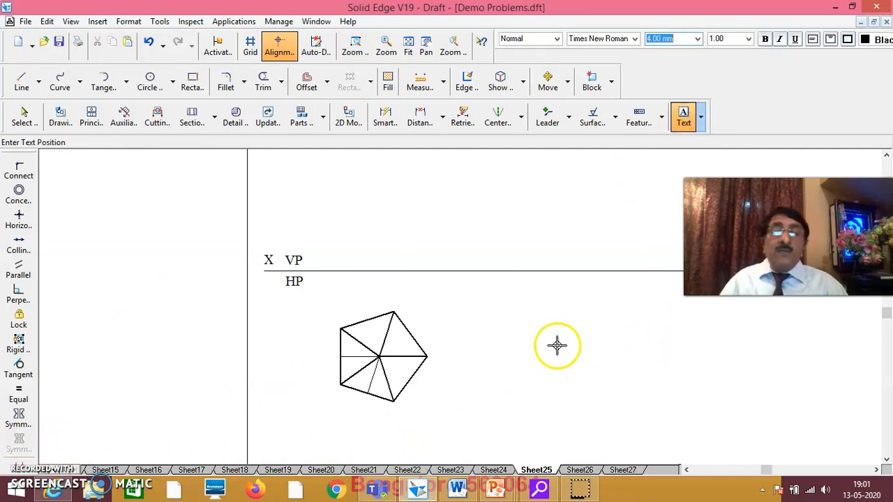
# Step: Type a, b, c, d and e as separate text labels right of the pentagon
pyautogui.write('a')
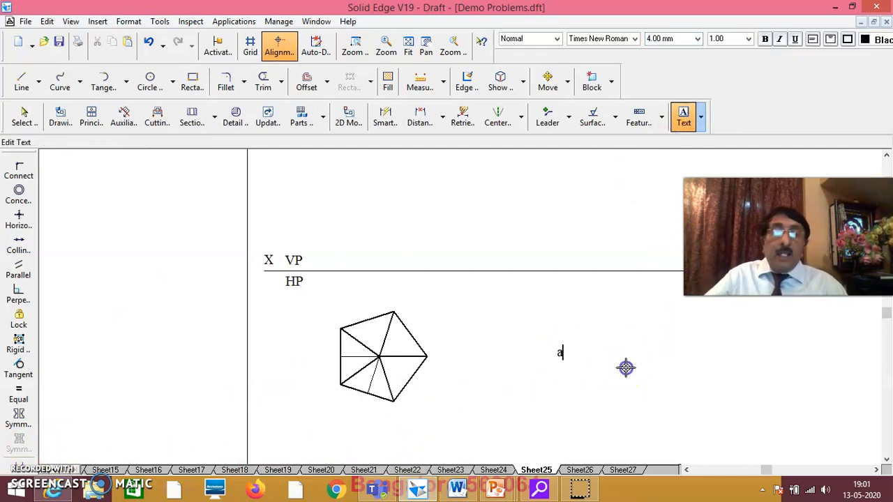
pyautogui.write('b')
pyautogui.click(658, 413)
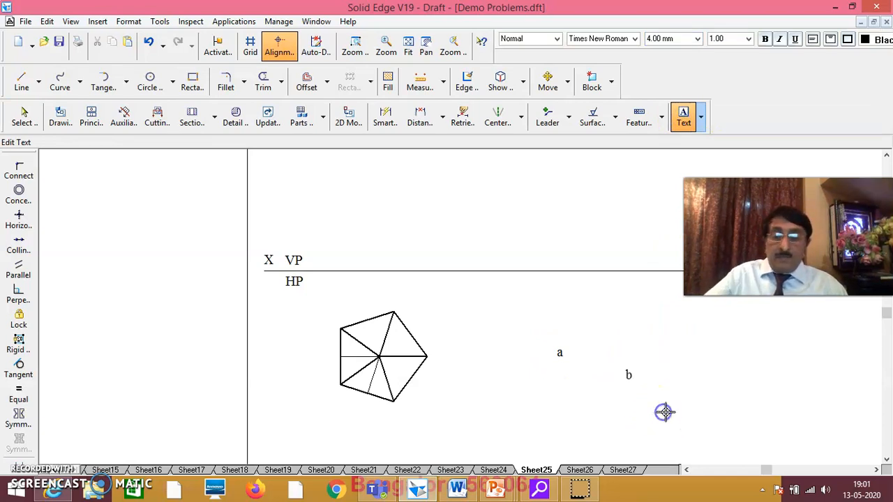
pyautogui.write('c')
pyautogui.click(699, 379)
pyautogui.write('d')
pyautogui.click(704, 340)
pyautogui.write('e')
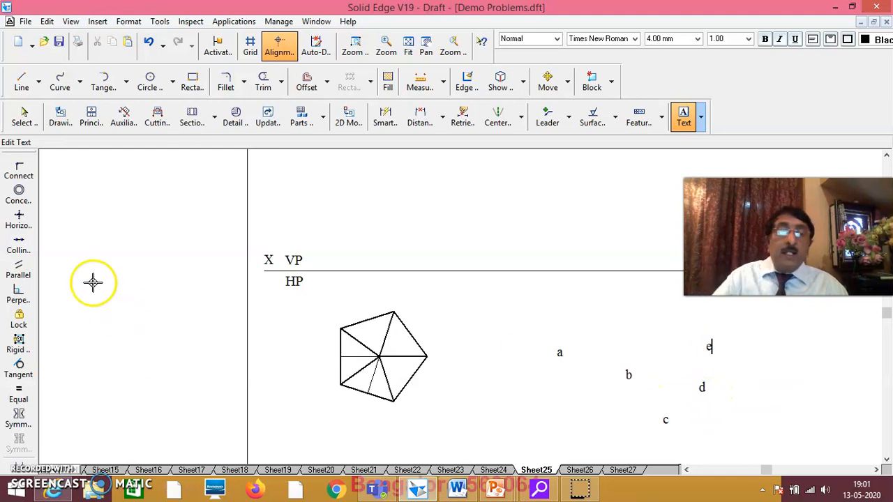
pyautogui.click(491, 408)
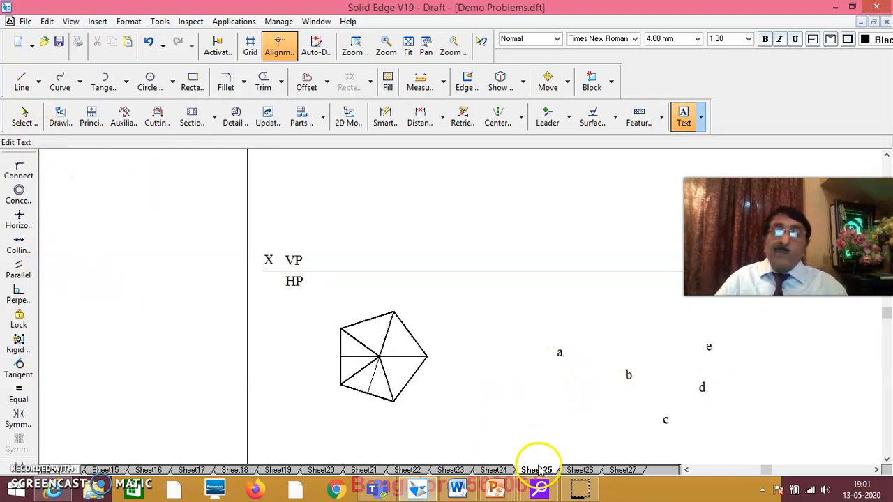
# Step: Drag labels a–e onto the pentagon's corners and start a new label to its right
pyautogui.click(25, 116)
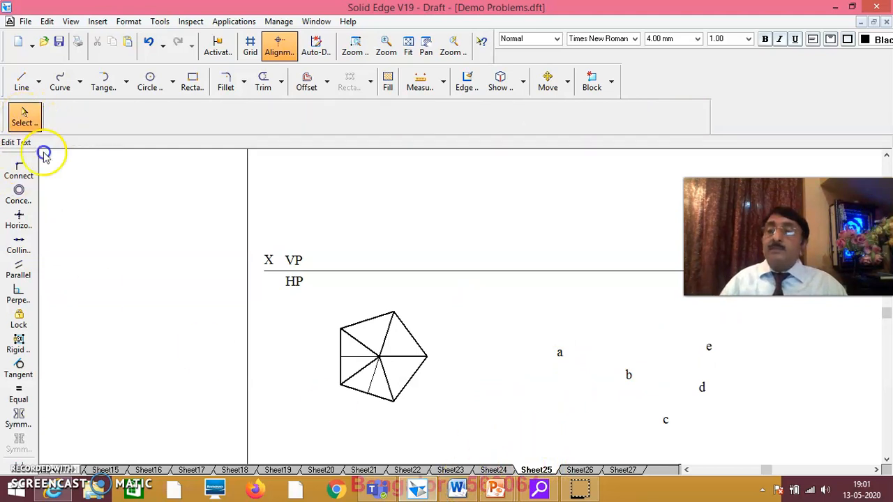
pyautogui.moveTo(561, 358); pyautogui.dragTo(335, 335)
pyautogui.moveTo(628, 375); pyautogui.dragTo(338, 395)
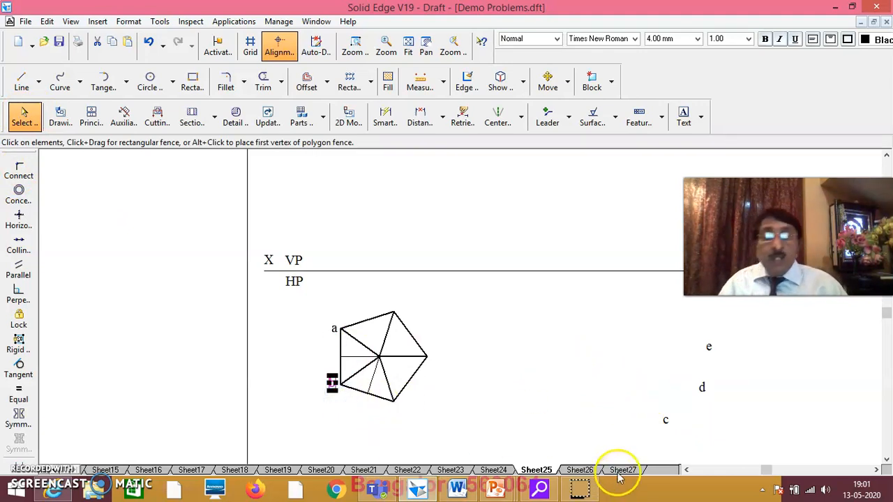
pyautogui.moveTo(666, 430); pyautogui.dragTo(398, 416)
pyautogui.moveTo(701, 388); pyautogui.dragTo(426, 375)
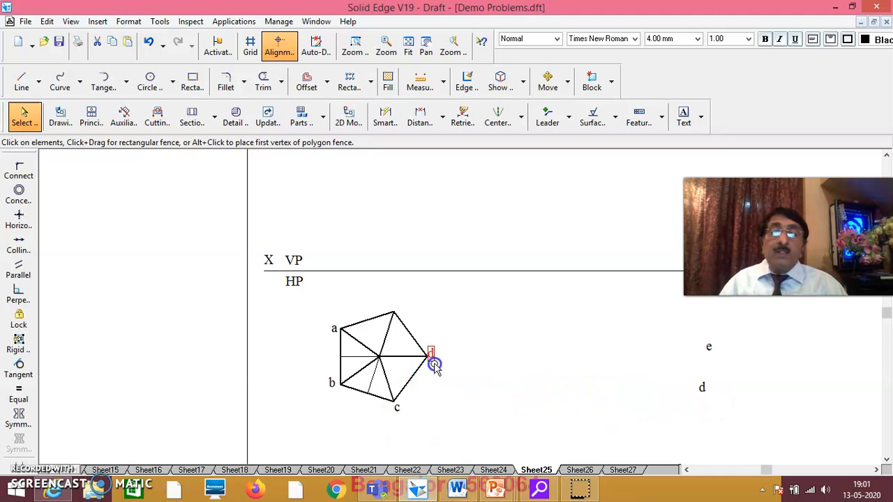
pyautogui.moveTo(726, 369); pyautogui.dragTo(399, 314)
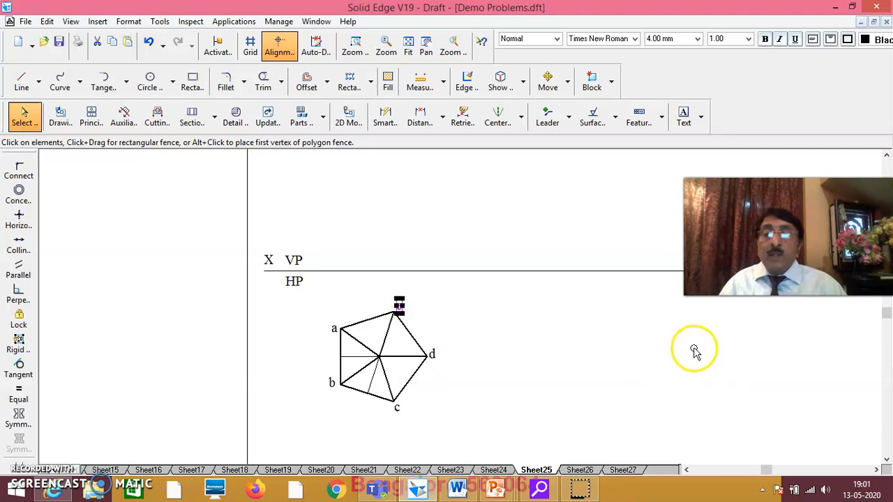
pyautogui.click(694, 351)
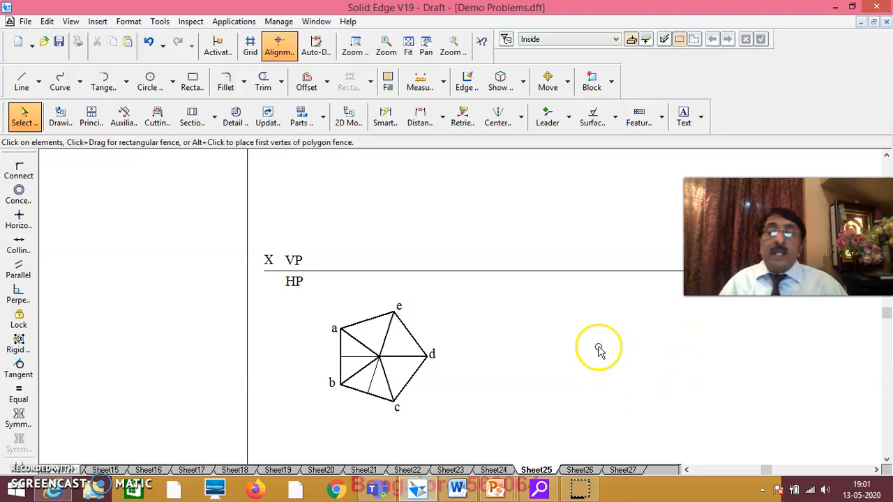
pyautogui.click(684, 116)
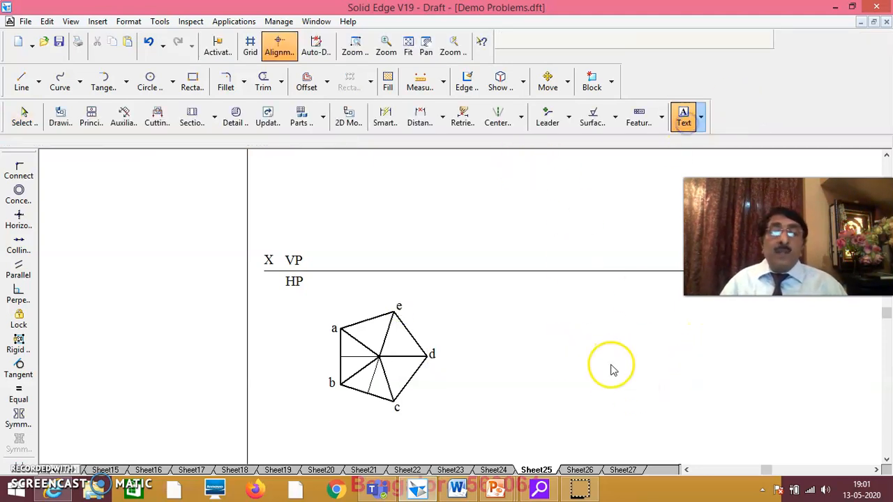
pyautogui.click(611, 353)
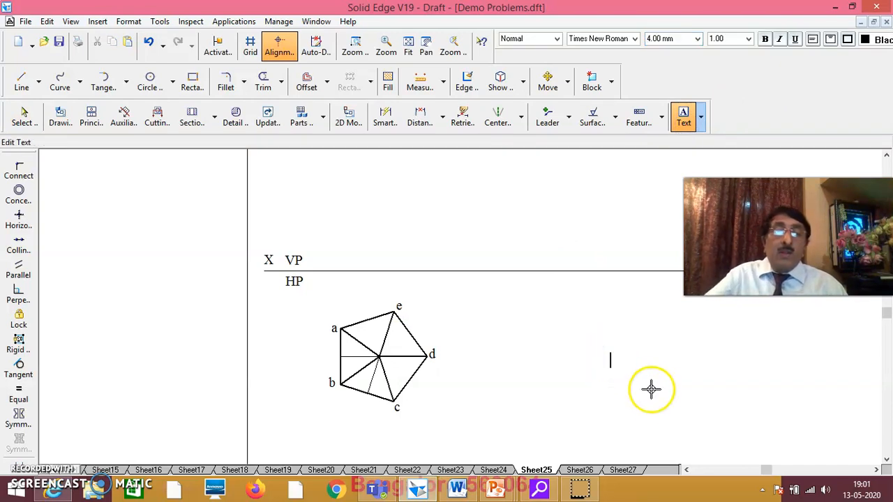